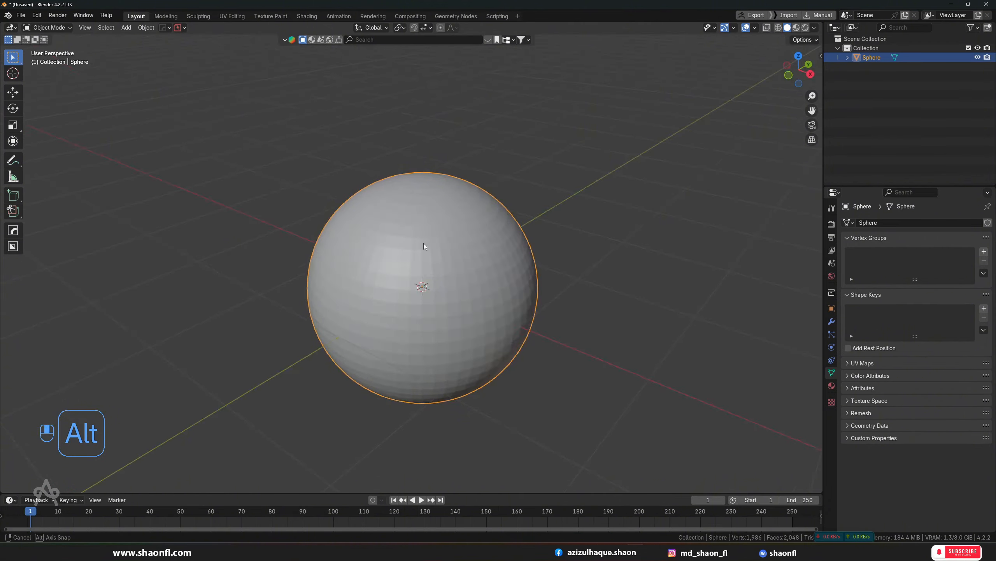
Step: Enter Edit Mode on the sphere and clear its existing vertex selection
{"action": "scroll", "coordinate": [417, 254], "scroll_direction": "down", "scroll_amount": 3}
{"action": "key", "text": "Tab"}
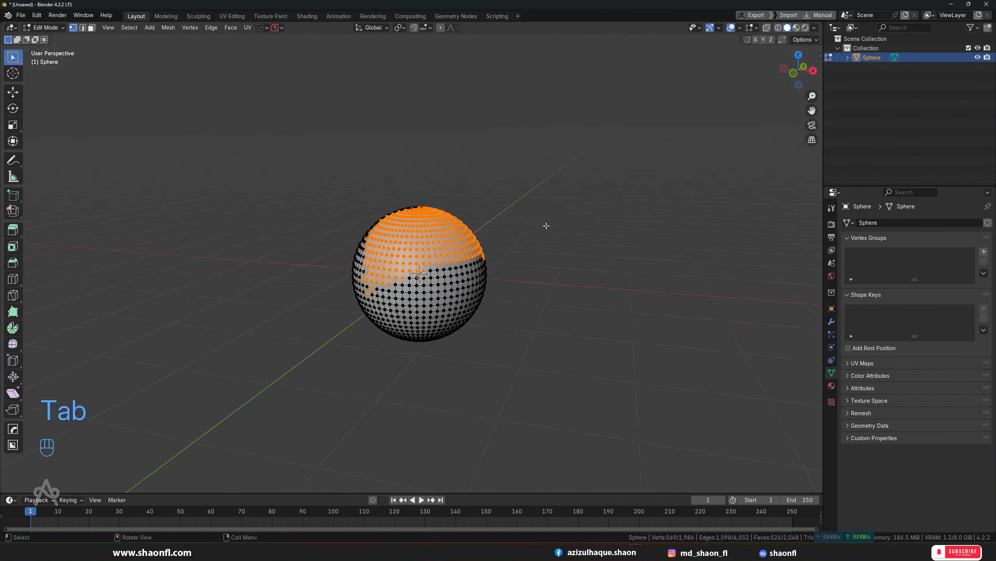
{"action": "left_click", "coordinate": [545, 225]}
{"action": "left_click_drag", "start_coordinate": [327, 192], "coordinate": [495, 297]}
{"action": "middle_click_drag", "start_coordinate": [494, 297], "coordinate": [403, 239], "text": "alt"}
{"action": "left_click", "coordinate": [515, 277]}
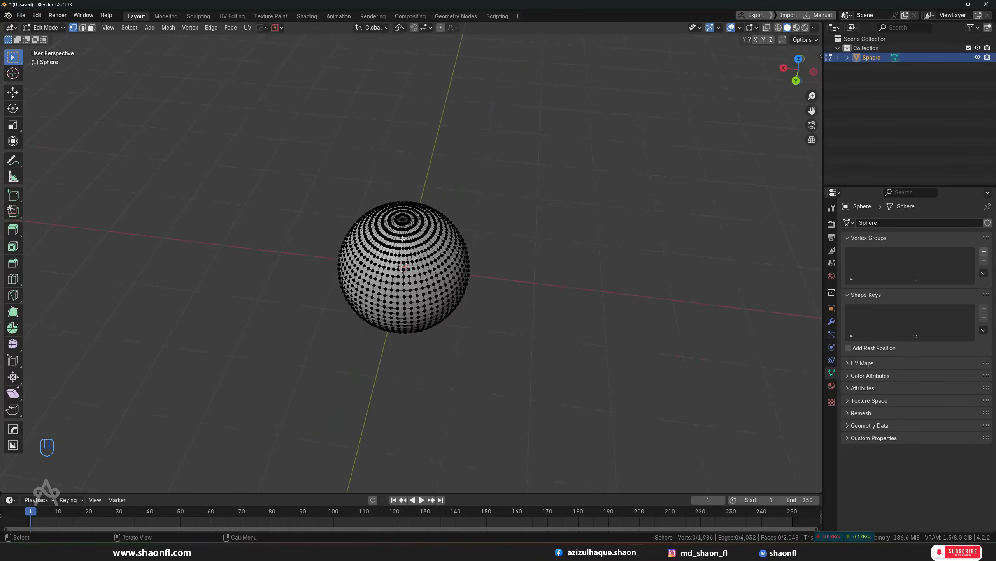
{"action": "key", "text": "KP_7"}
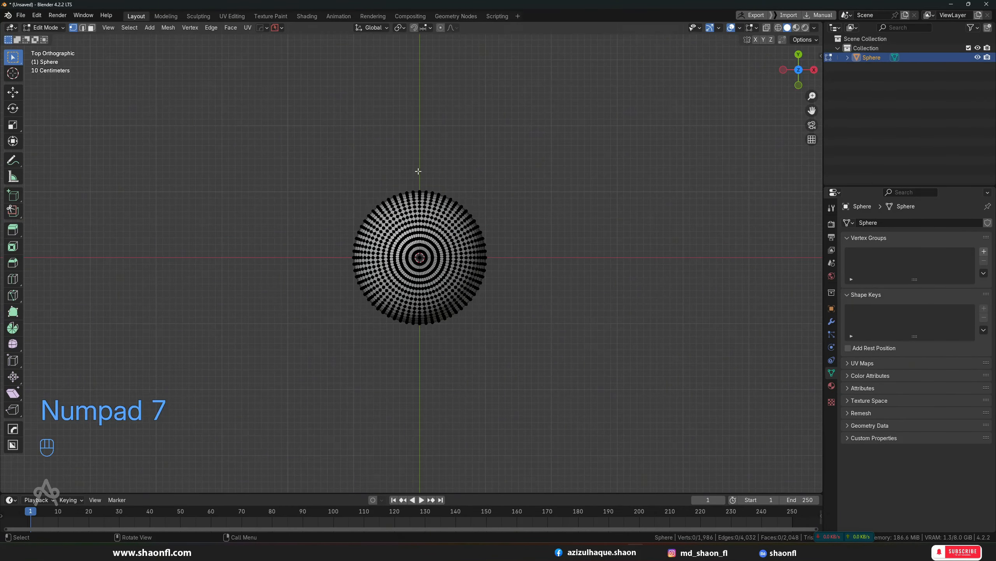
{"action": "left_click_drag", "start_coordinate": [427, 177], "coordinate": [524, 258]}
{"action": "middle_click_drag", "start_coordinate": [525, 258], "coordinate": [491, 302], "text": "alt"}
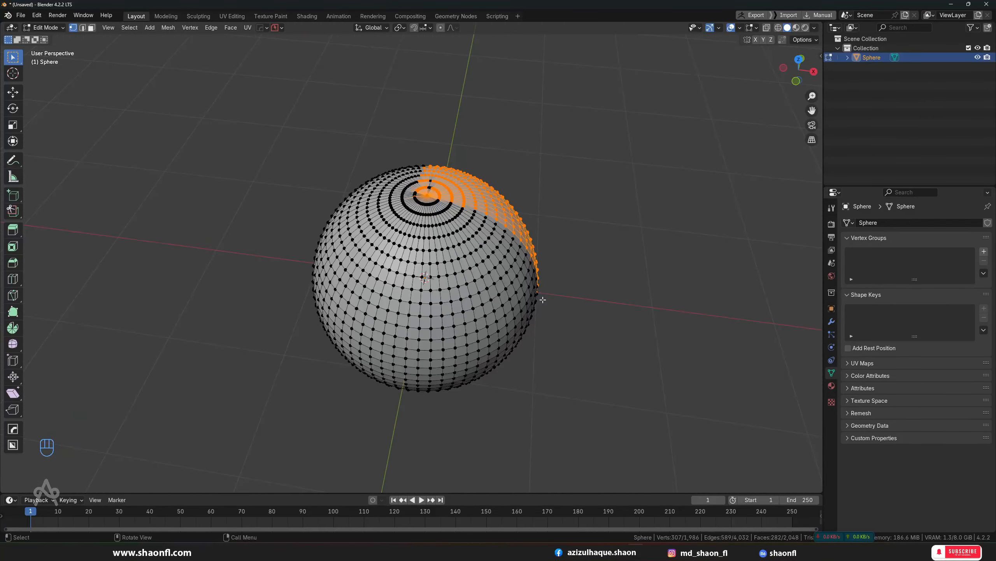
{"action": "scroll", "coordinate": [491, 303], "scroll_direction": "up", "scroll_amount": 4}
{"action": "scroll", "coordinate": [459, 269], "scroll_direction": "down", "scroll_amount": 2}
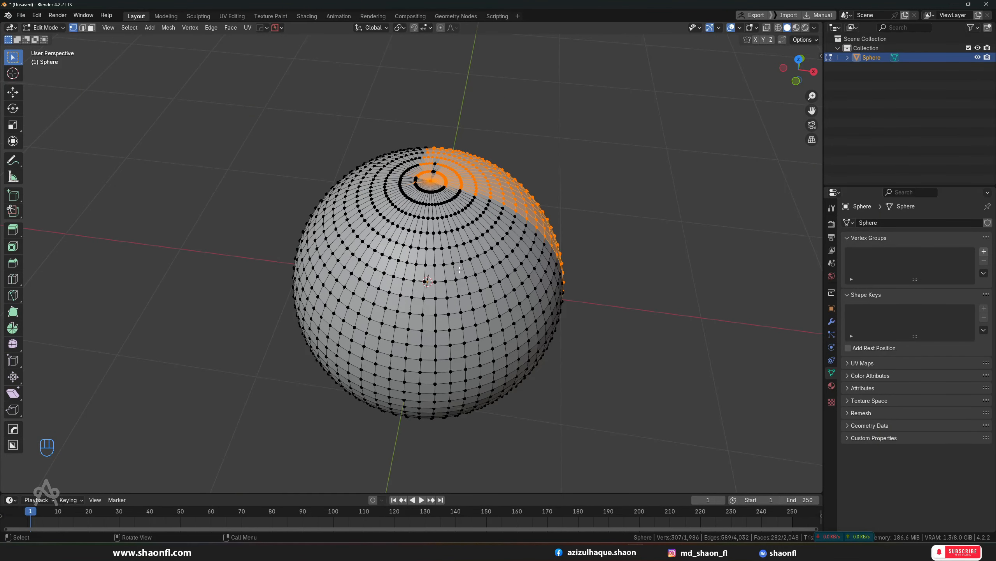
Step: From the top view, box-select the visible vertices of the sphere's quarter between the positive X and positive Y axes
{"action": "key", "text": "KP_7"}
{"action": "left_click", "coordinate": [507, 111]}
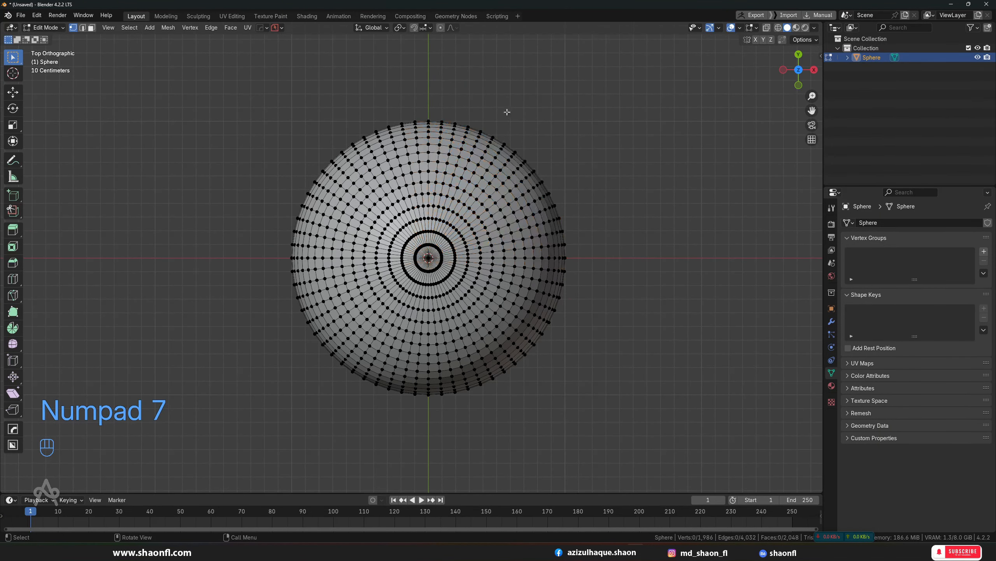
{"action": "left_click_drag", "start_coordinate": [432, 109], "coordinate": [585, 258]}
{"action": "middle_click_drag", "start_coordinate": [620, 262], "coordinate": [487, 256], "text": "alt"}
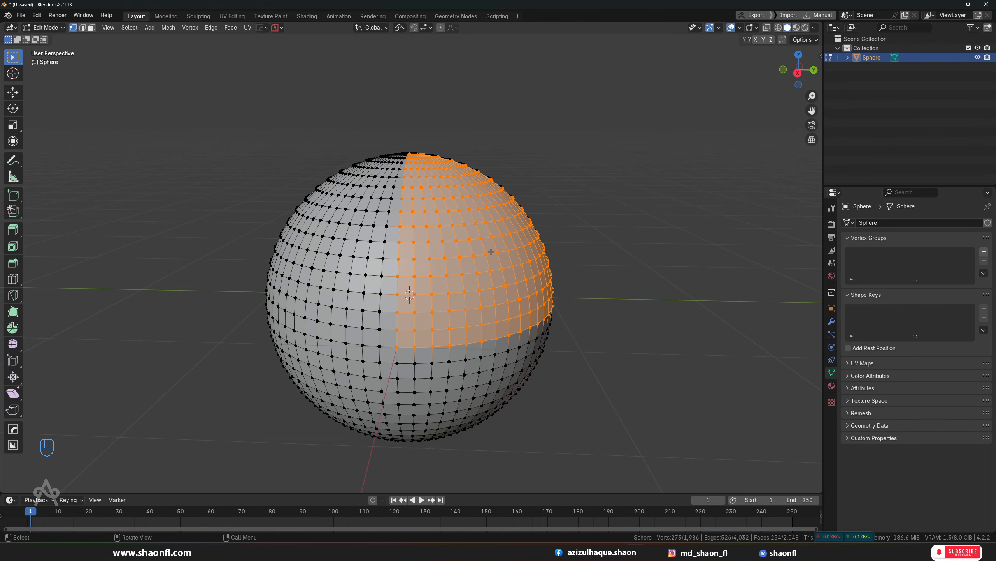
{"action": "mouse_move", "coordinate": [491, 251]}
{"action": "middle_mouse_down", "text": "alt"}
{"action": "mouse_move", "coordinate": [489, 283]}
{"action": "mouse_move", "coordinate": [489, 267]}
{"action": "middle_mouse_up", "text": "alt"}
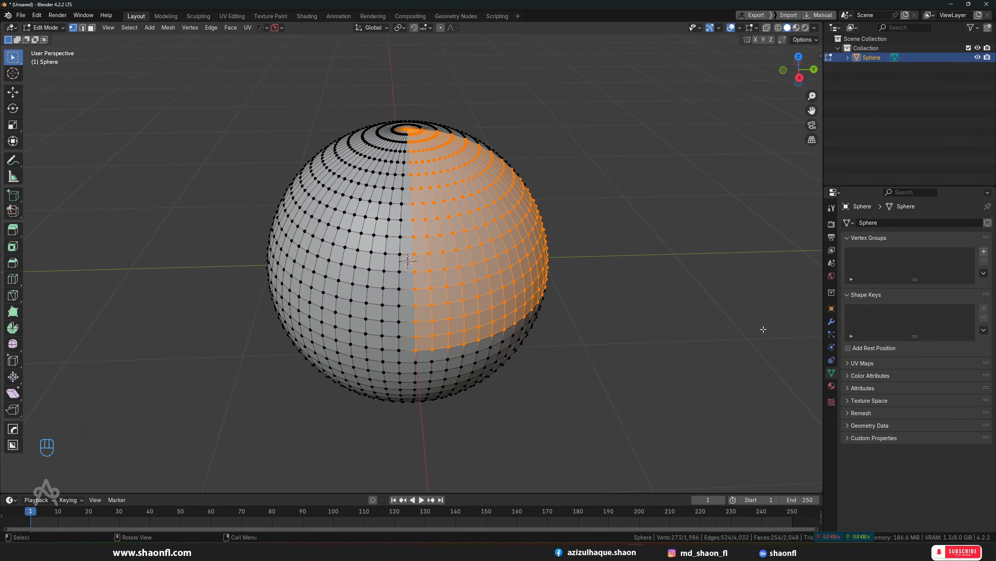
Step: Add a Mask modifier to the sphere and view its effect in Object Mode
{"action": "left_click", "coordinate": [832, 321]}
{"action": "left_click", "coordinate": [901, 224]}
{"action": "mouse_move", "coordinate": [901, 225]}
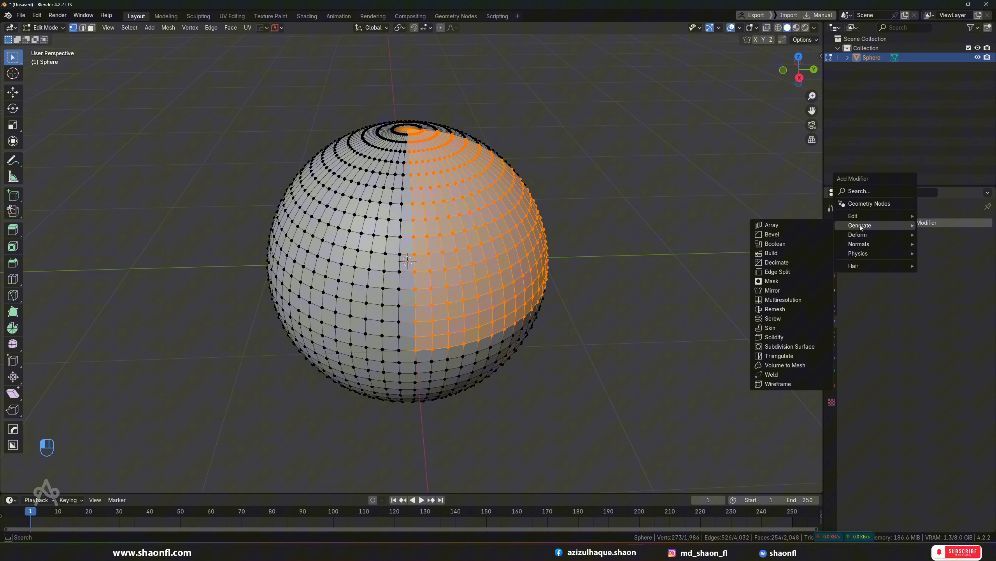
{"action": "left_click", "coordinate": [770, 284]}
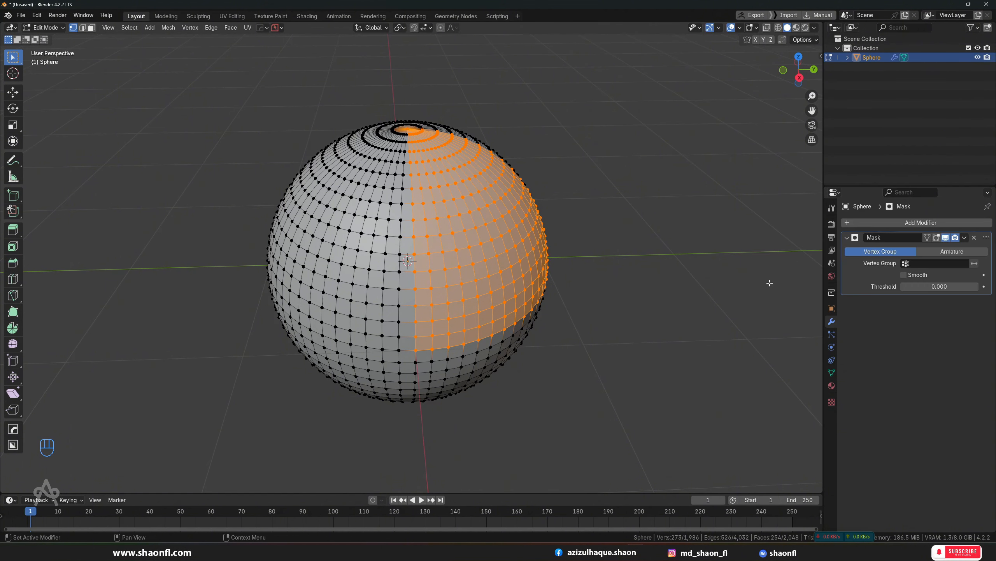
{"action": "key", "text": "Tab"}
{"action": "middle_click_drag", "start_coordinate": [614, 262], "coordinate": [491, 247]}
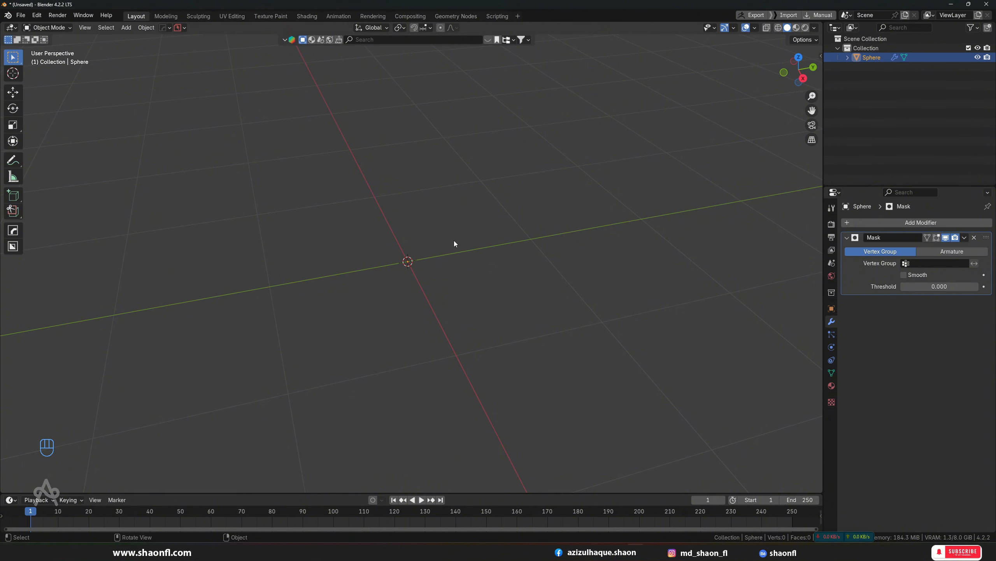
{"action": "key", "text": "Tab"}
{"action": "key", "text": "Tab"}
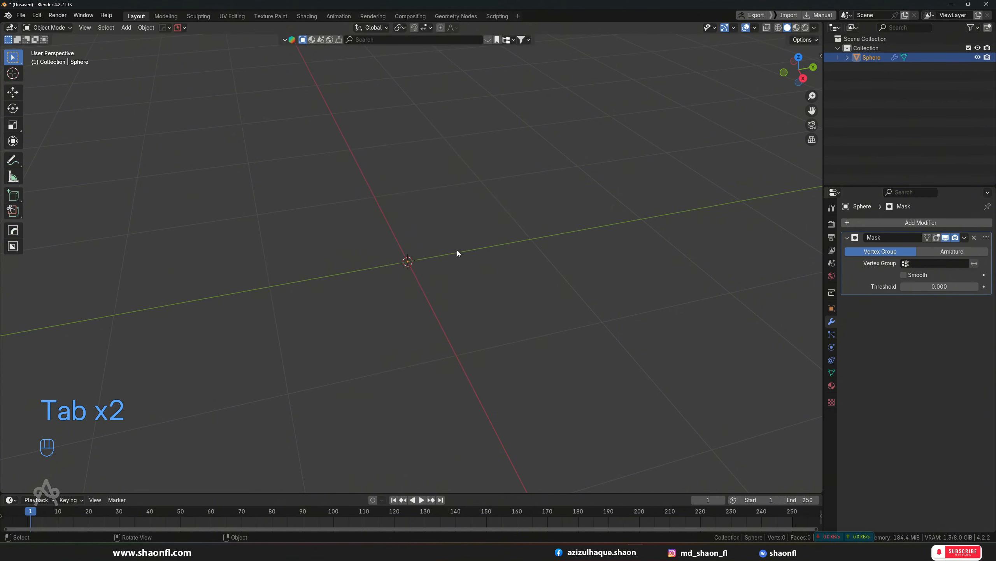
Step: Remove the Mask modifier and return to Edit Mode with the quarter selection in view
{"action": "left_click", "coordinate": [974, 238]}
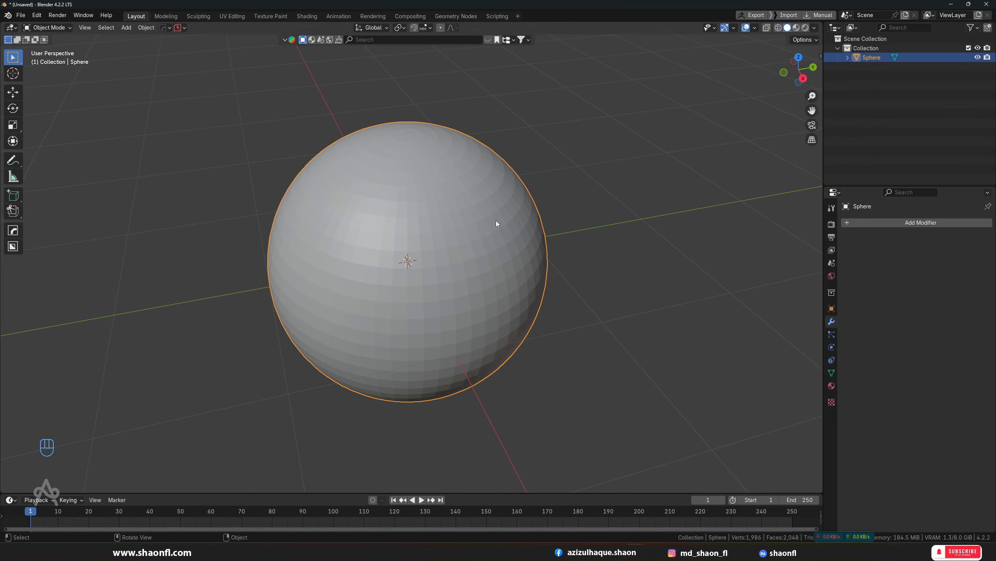
{"action": "key", "text": "Tab"}
{"action": "middle_click_drag", "start_coordinate": [496, 222], "coordinate": [512, 202], "text": "alt"}
{"action": "middle_click_drag", "start_coordinate": [439, 214], "coordinate": [463, 174], "text": "alt"}
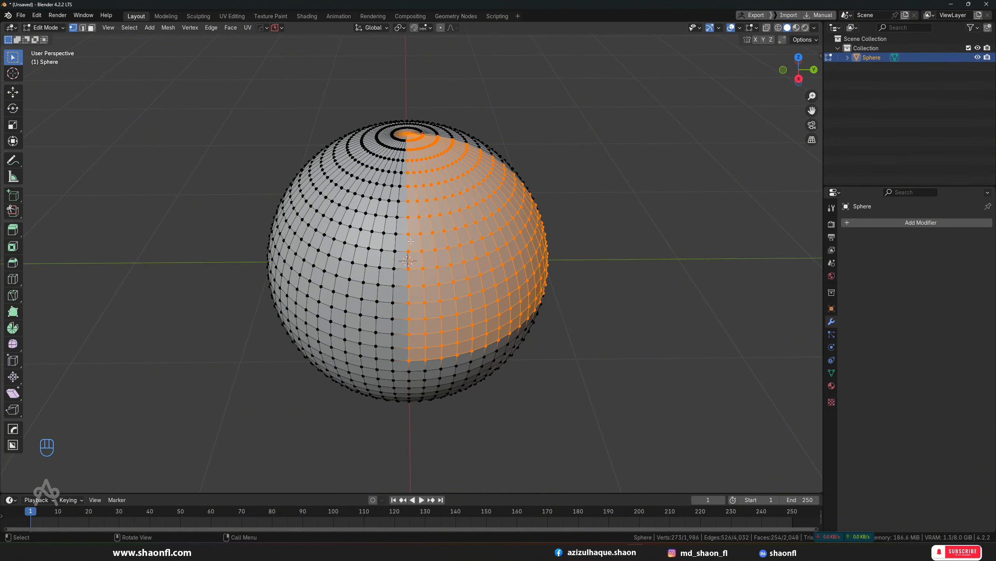
{"action": "scroll", "coordinate": [445, 194], "scroll_direction": "up", "scroll_amount": 3}
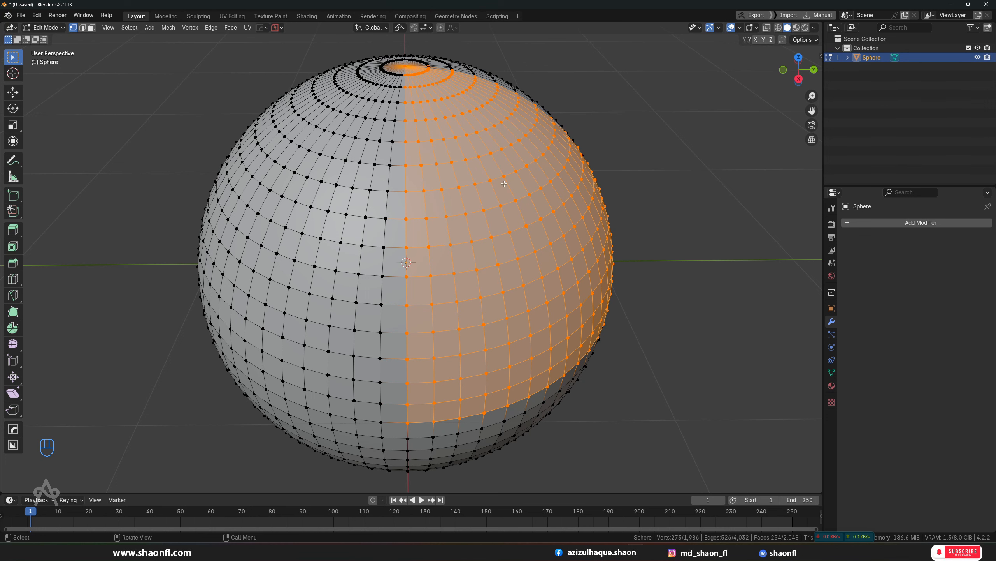
Step: Create a vertex group named Jeikono and assign the selected quarter of the sphere to it
{"action": "left_click", "coordinate": [832, 372]}
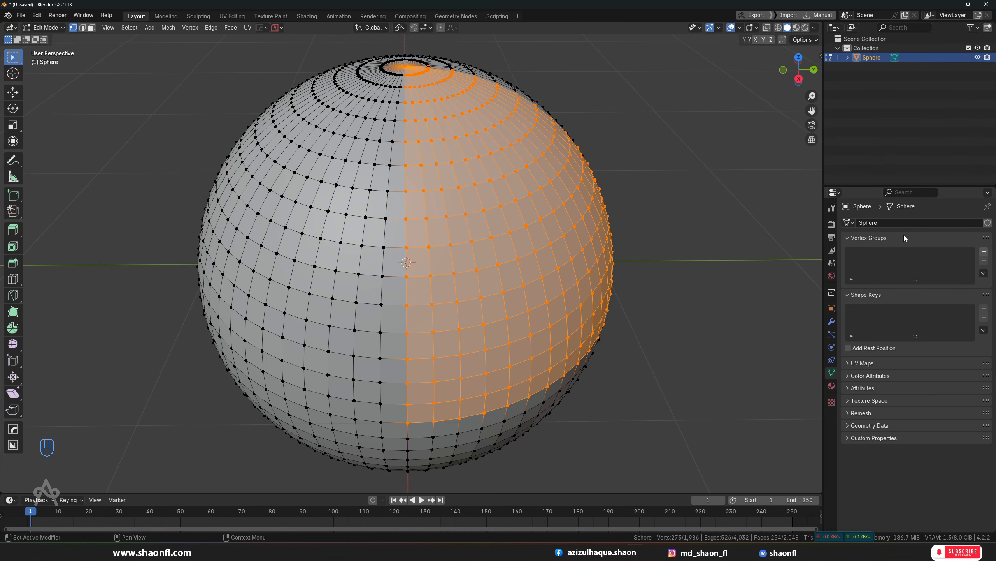
{"action": "left_click", "coordinate": [985, 252]}
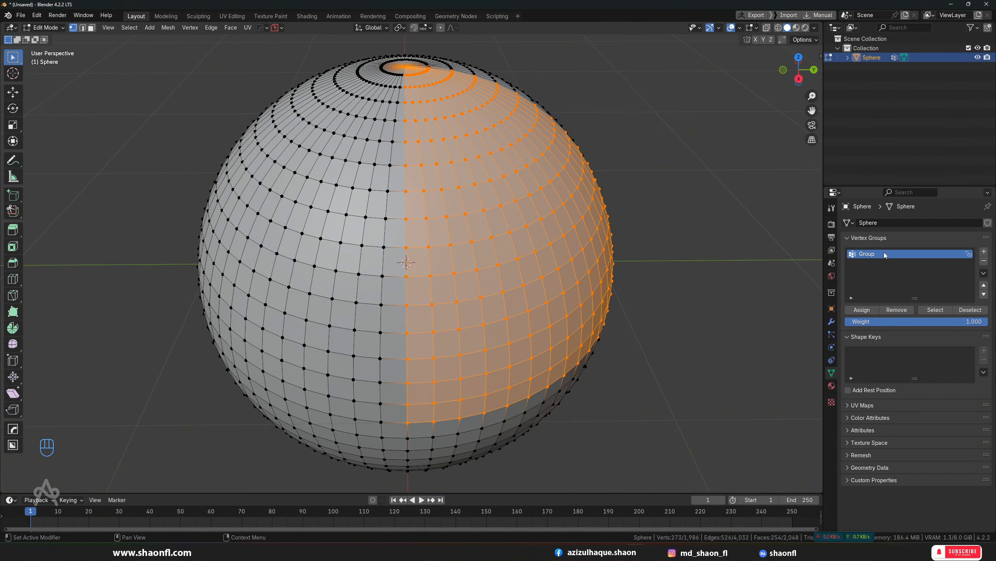
{"action": "double_click", "coordinate": [863, 256]}
{"action": "type", "text": "Mask"}
{"action": "key", "text": "BackSpace"}
{"action": "key", "text": "BackSpace"}
{"action": "key", "text": "BackSpace"}
{"action": "key", "text": "BackSpace"}
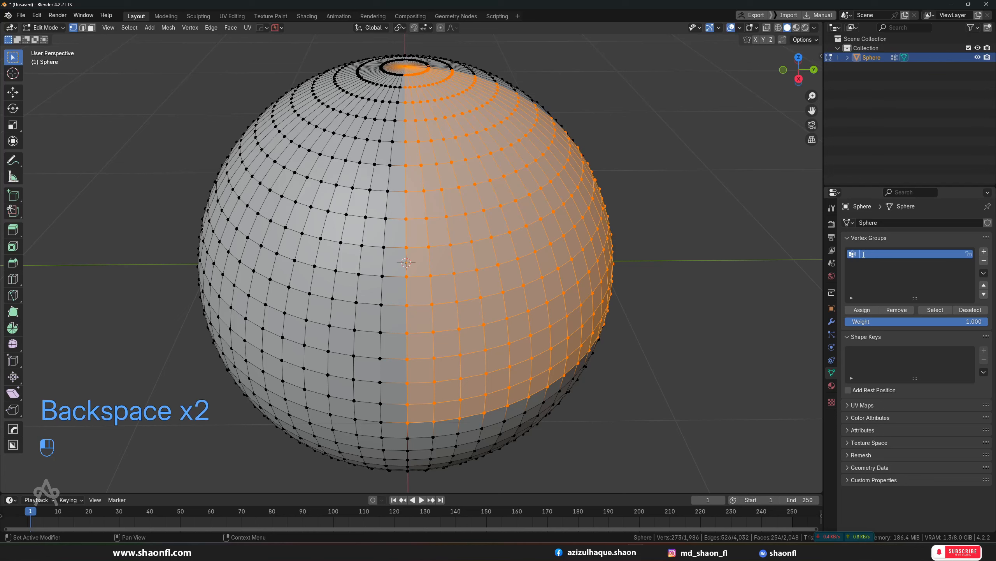
{"action": "type", "text": "Jeikono"}
{"action": "key", "text": "Return"}
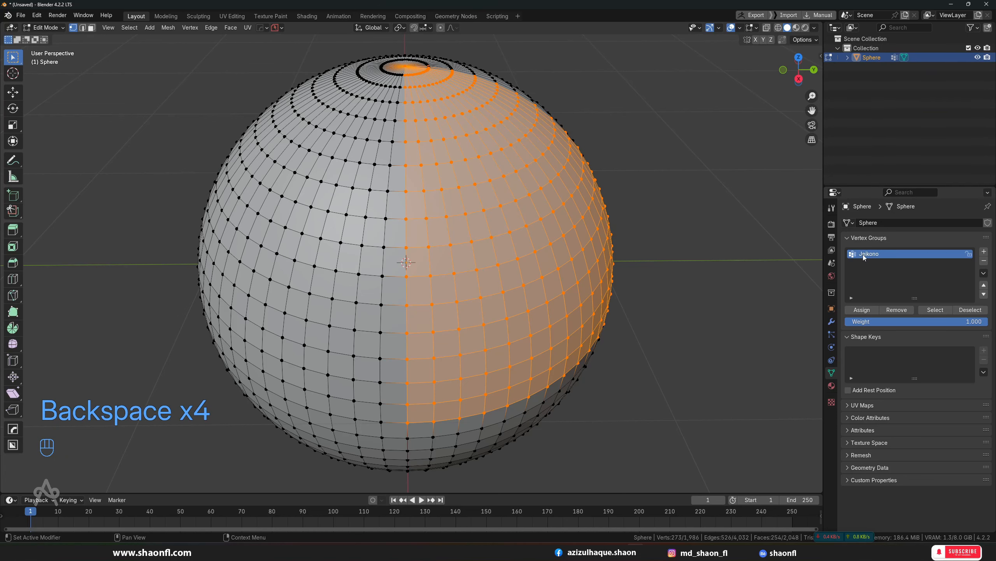
{"action": "left_click", "coordinate": [861, 310]}
Step: Clear the selection, reselect the vertices of the Jeikono group and inspect them around the sphere
{"action": "left_click", "coordinate": [712, 168]}
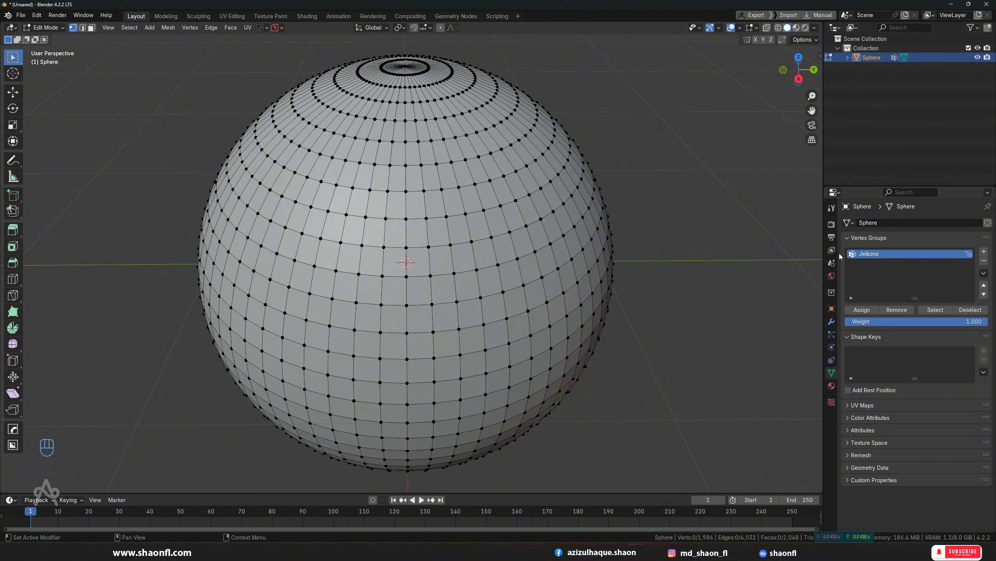
{"action": "left_click", "coordinate": [936, 309]}
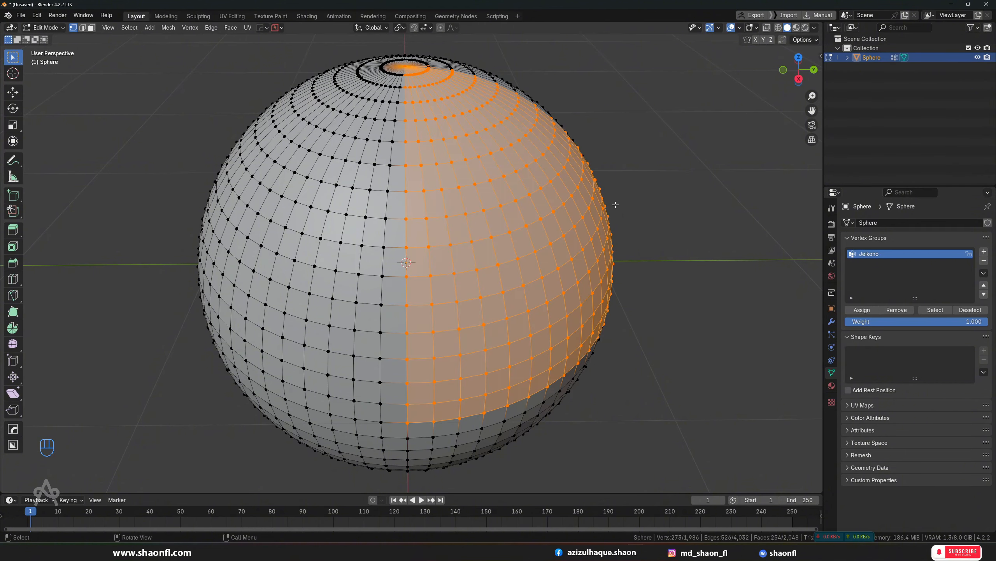
{"action": "middle_click_drag", "start_coordinate": [614, 207], "coordinate": [405, 196], "text": "alt"}
{"action": "middle_click_drag", "start_coordinate": [508, 208], "coordinate": [667, 192], "text": "alt"}
Step: Replace the selection with a box-selected rectangular patch of vertices on another side of the sphere, away from the Jeikono area
{"action": "left_click", "coordinate": [716, 205]}
{"action": "scroll", "coordinate": [328, 222], "scroll_direction": "down", "scroll_amount": 2}
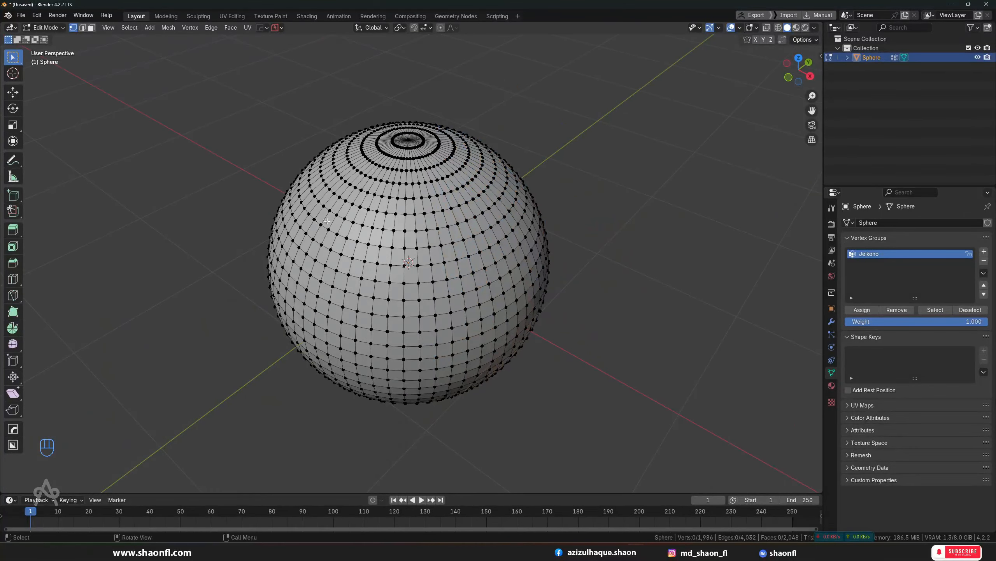
{"action": "left_click_drag", "start_coordinate": [296, 193], "coordinate": [485, 365]}
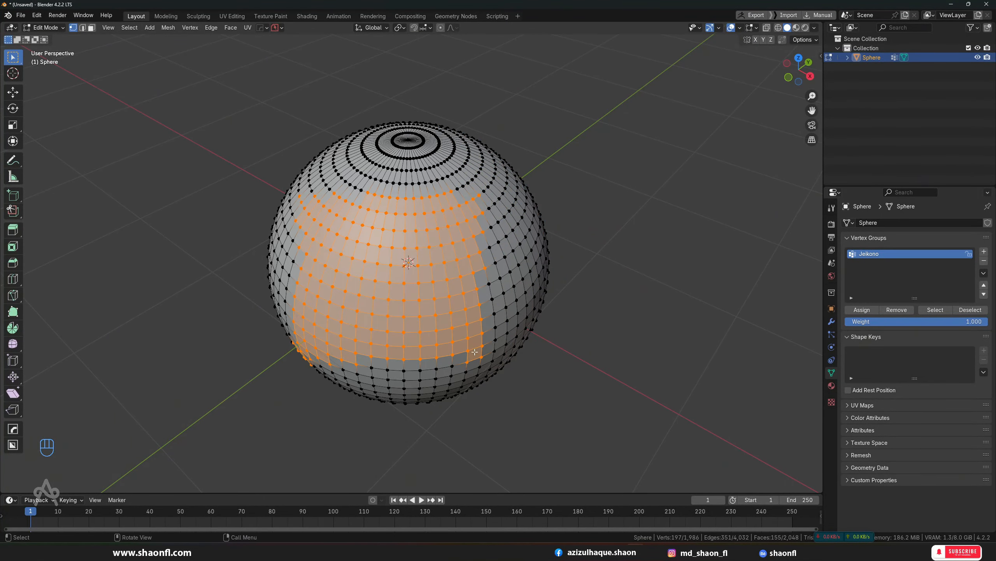
{"action": "middle_click_drag", "start_coordinate": [484, 365], "coordinate": [451, 295], "text": "alt"}
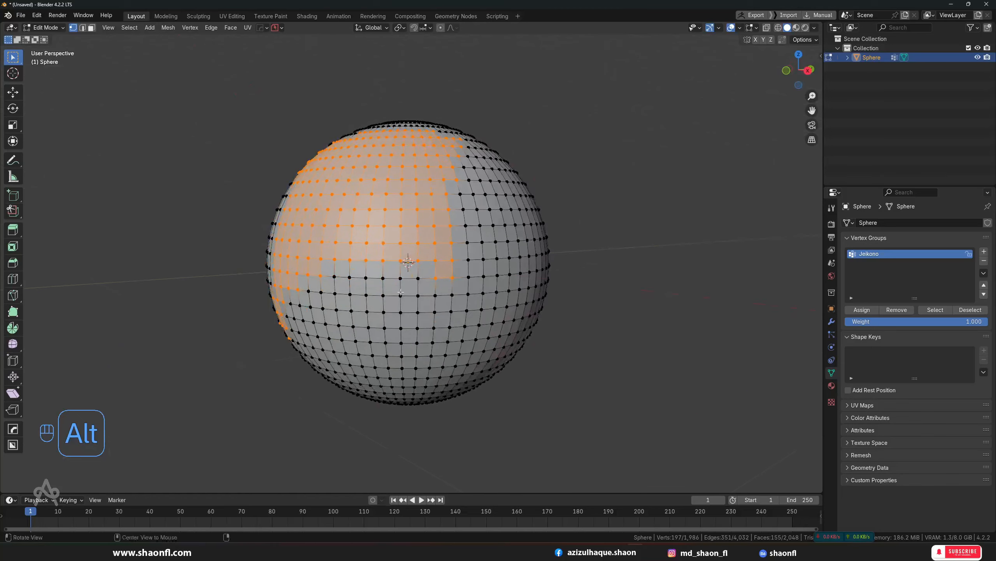
{"action": "left_click", "coordinate": [191, 172]}
{"action": "left_click_drag", "start_coordinate": [191, 173], "coordinate": [446, 386]}
{"action": "middle_click_drag", "start_coordinate": [445, 386], "coordinate": [518, 338], "text": "alt"}
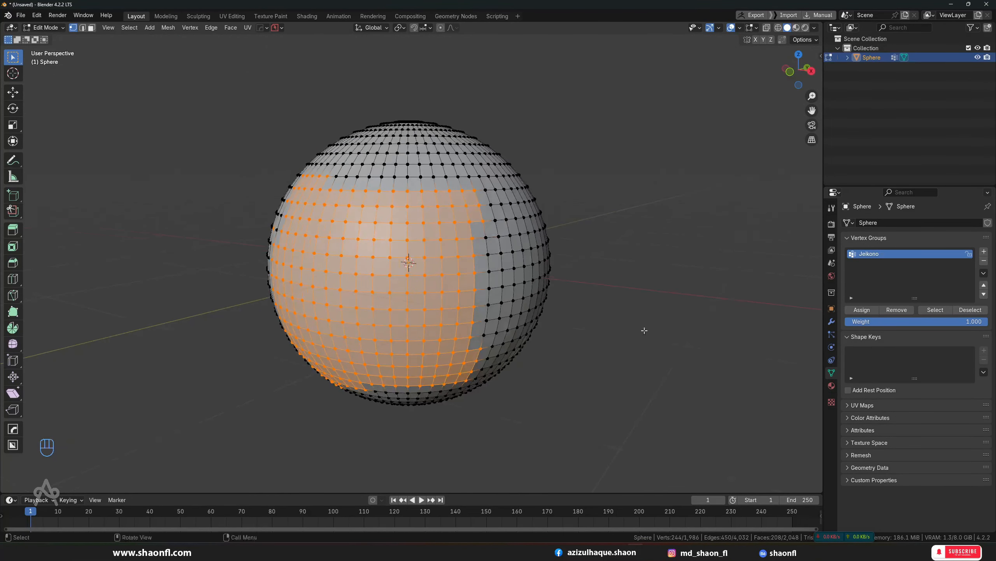
Step: Create a second vertex group named Arekta and assign the selected patch of vertices to it
{"action": "left_click", "coordinate": [984, 251]}
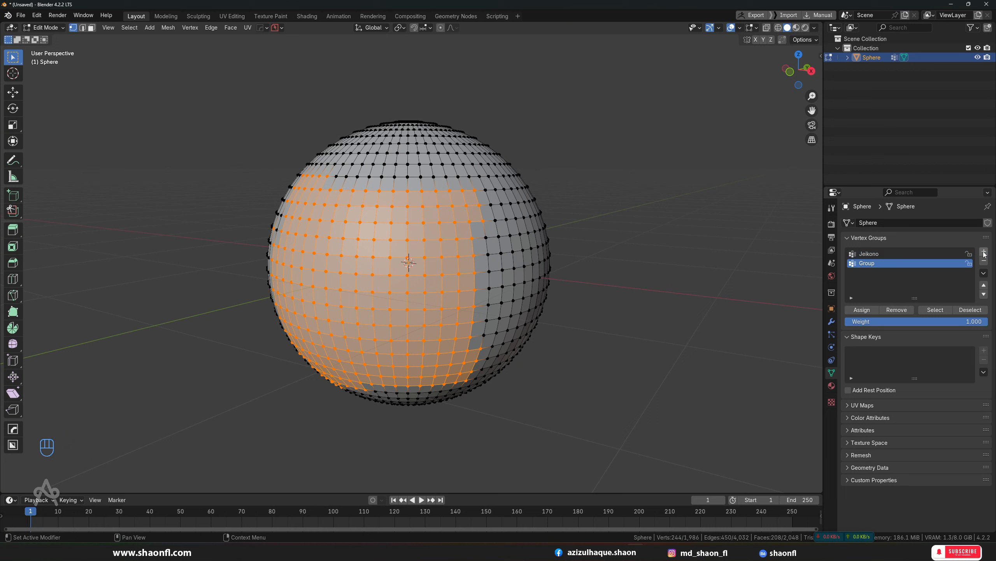
{"action": "double_click", "coordinate": [871, 263]}
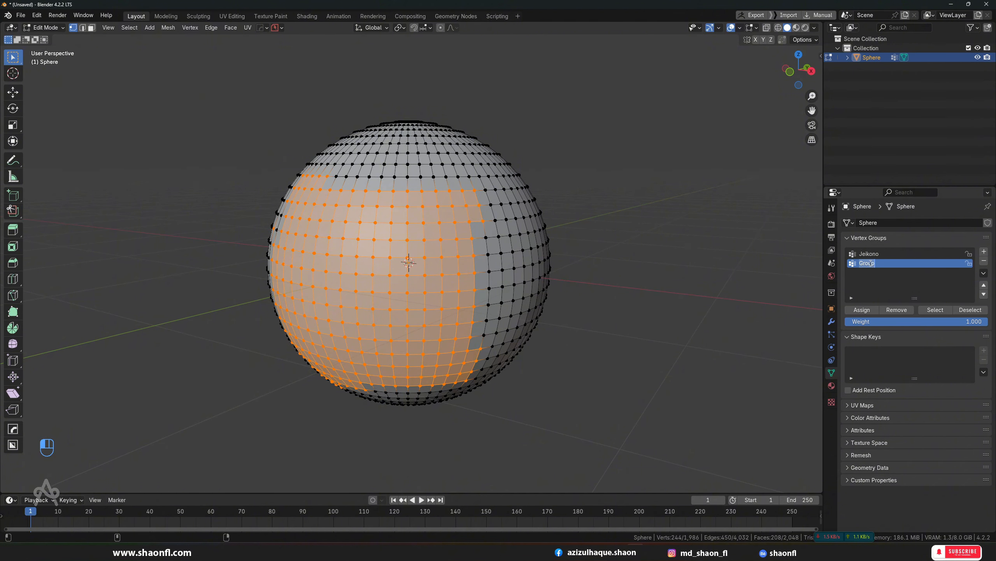
{"action": "type", "text": "Arel"}
{"action": "key", "text": "BackSpace"}
{"action": "key", "text": "BackSpace"}
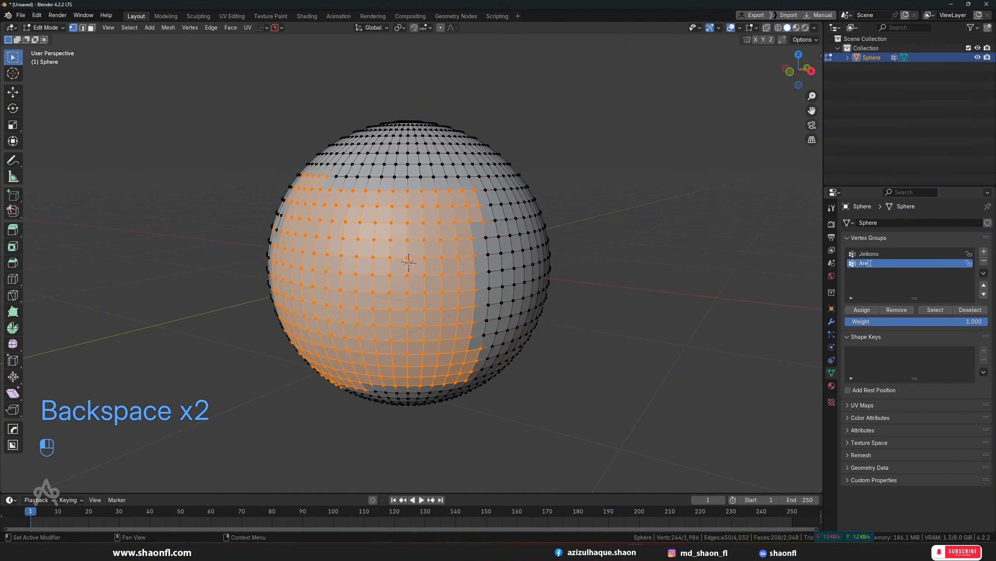
{"action": "type", "text": "kta"}
{"action": "key", "text": "Return"}
{"action": "left_click", "coordinate": [868, 310]}
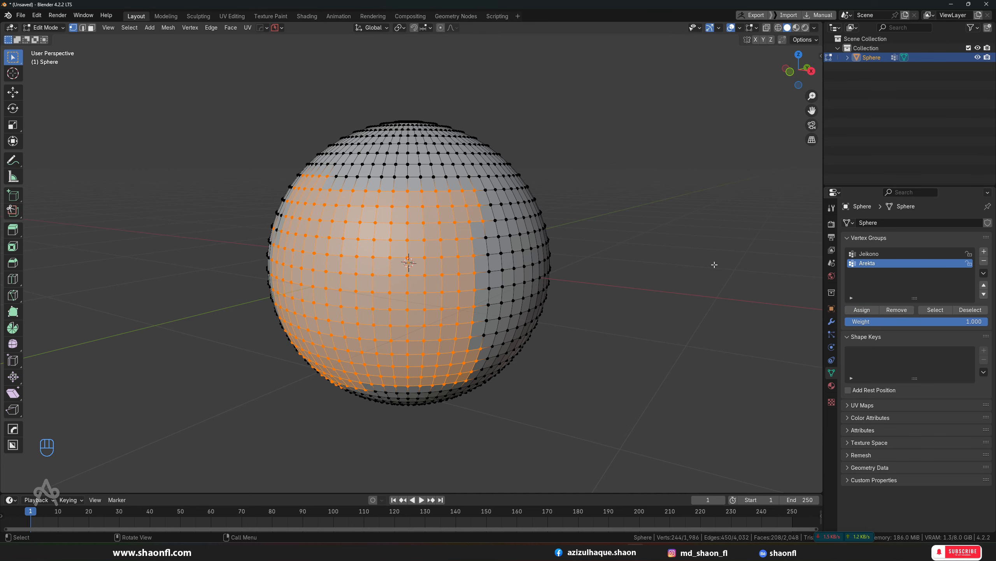
Step: Clear the selection, then select the Arekta group's vertices and inspect them from another angle
{"action": "key", "text": "alt+a"}
{"action": "middle_click_drag", "start_coordinate": [674, 225], "coordinate": [604, 271]}
{"action": "left_click", "coordinate": [926, 310]}
{"action": "middle_click_drag", "start_coordinate": [417, 231], "coordinate": [326, 256], "text": "alt"}
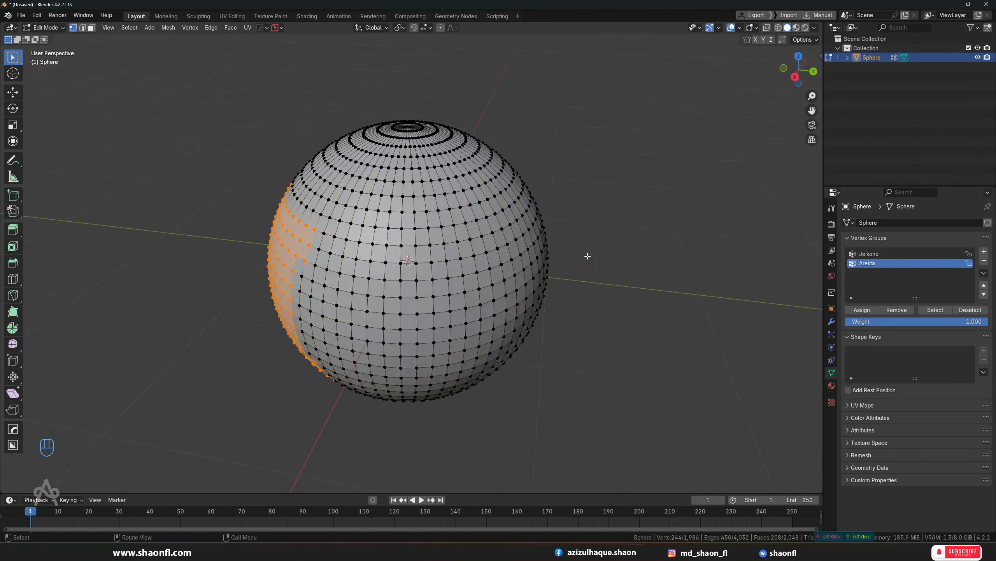
Step: Deselect the Arekta vertices, select the Jeikono group's vertices and inspect that area
{"action": "left_click", "coordinate": [588, 256]}
{"action": "left_click", "coordinate": [875, 253]}
{"action": "left_click", "coordinate": [935, 309]}
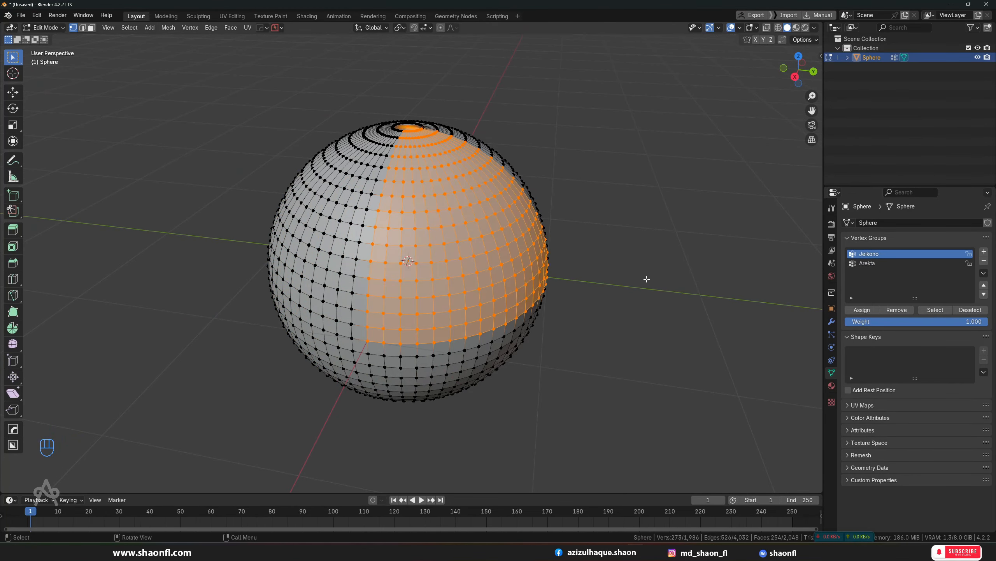
{"action": "middle_click_drag", "start_coordinate": [645, 278], "coordinate": [600, 227], "text": "alt"}
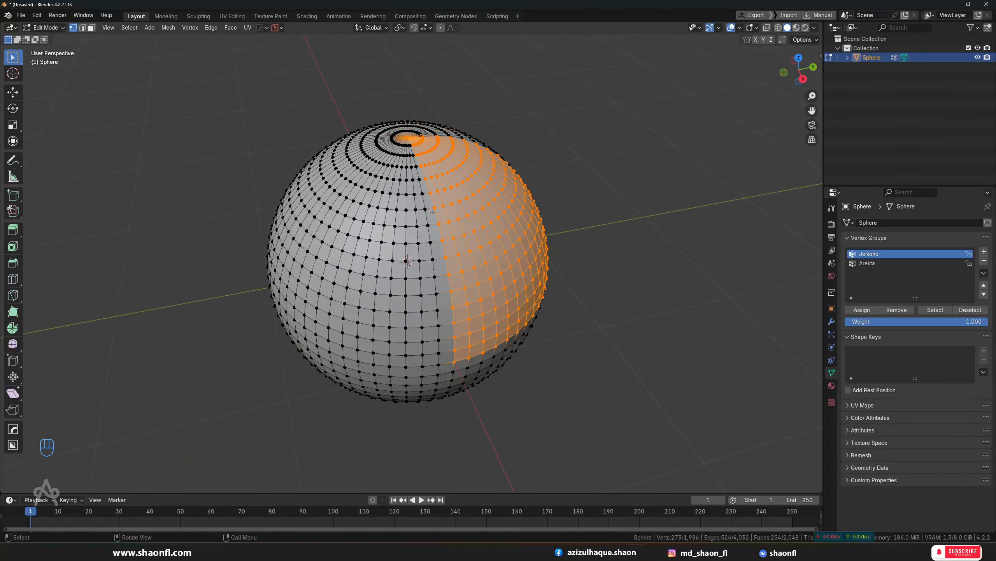
{"action": "scroll", "coordinate": [493, 244], "scroll_direction": "up", "scroll_amount": 2}
{"action": "scroll", "coordinate": [493, 244], "scroll_direction": "down", "scroll_amount": 3}
{"action": "middle_click_drag", "start_coordinate": [474, 258], "coordinate": [490, 242], "text": "alt"}
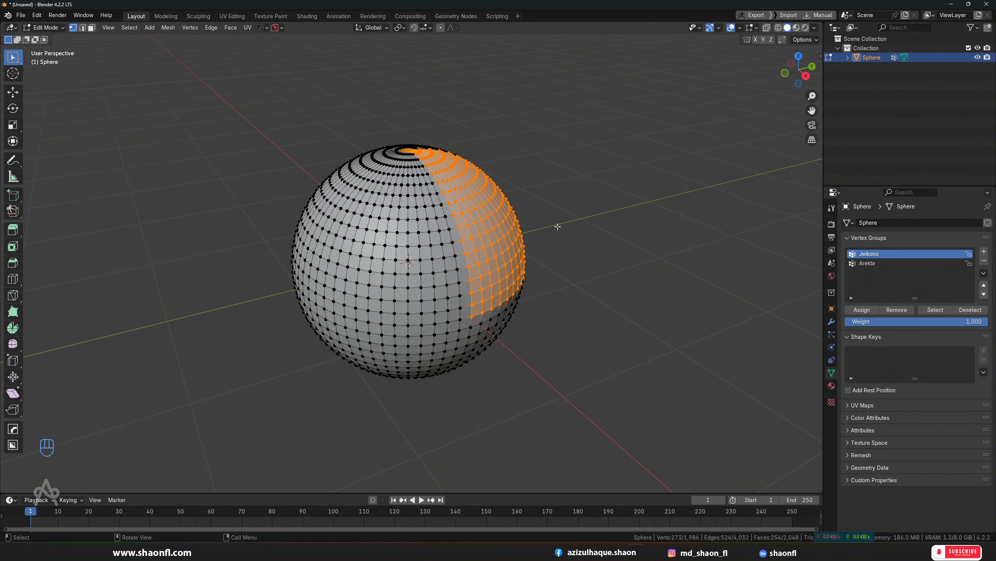
Step: Return to Object Mode, add a Mask modifier to the sphere and select the sphere
{"action": "key", "text": "Tab"}
{"action": "left_click", "coordinate": [832, 321]}
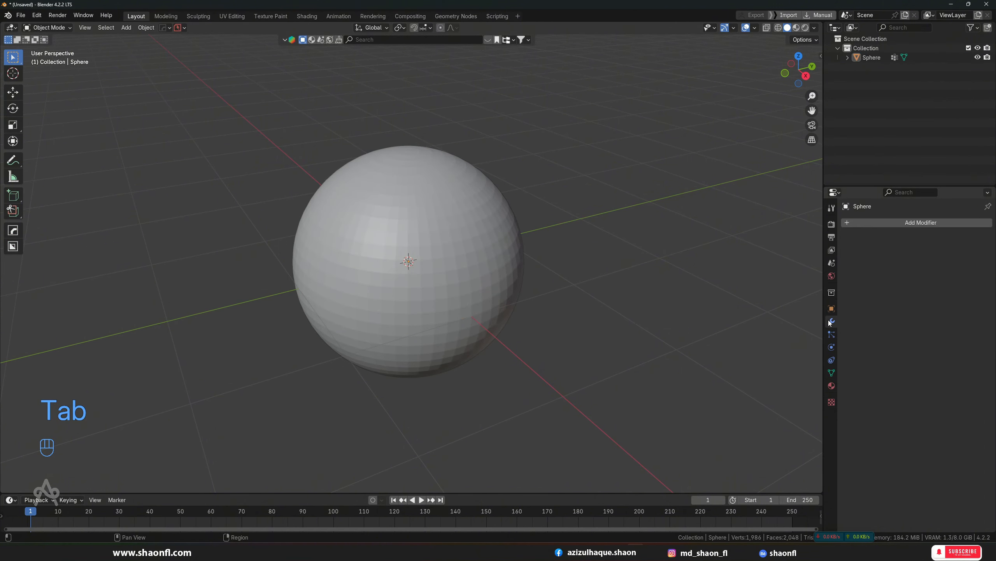
{"action": "left_click", "coordinate": [914, 223]}
{"action": "mouse_move", "coordinate": [914, 224]}
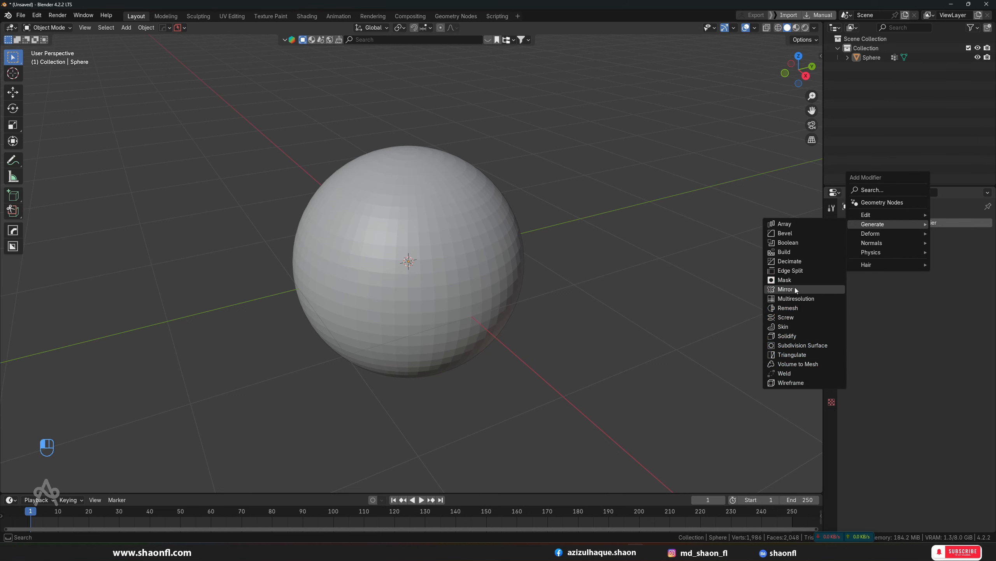
{"action": "left_click", "coordinate": [787, 281]}
{"action": "left_click_drag", "start_coordinate": [791, 311], "coordinate": [524, 235], "text": "alt"}
{"action": "left_click", "coordinate": [490, 265]}
{"action": "left_click_drag", "start_coordinate": [491, 269], "coordinate": [428, 279], "text": "alt"}
{"action": "scroll", "coordinate": [427, 277], "scroll_direction": "up", "scroll_amount": 2}
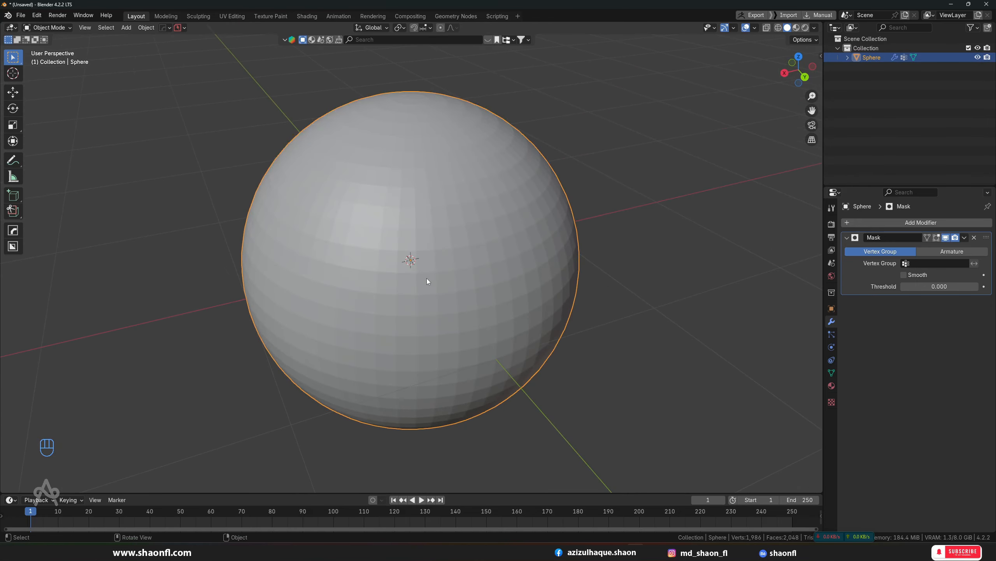
{"action": "left_click", "coordinate": [702, 307]}
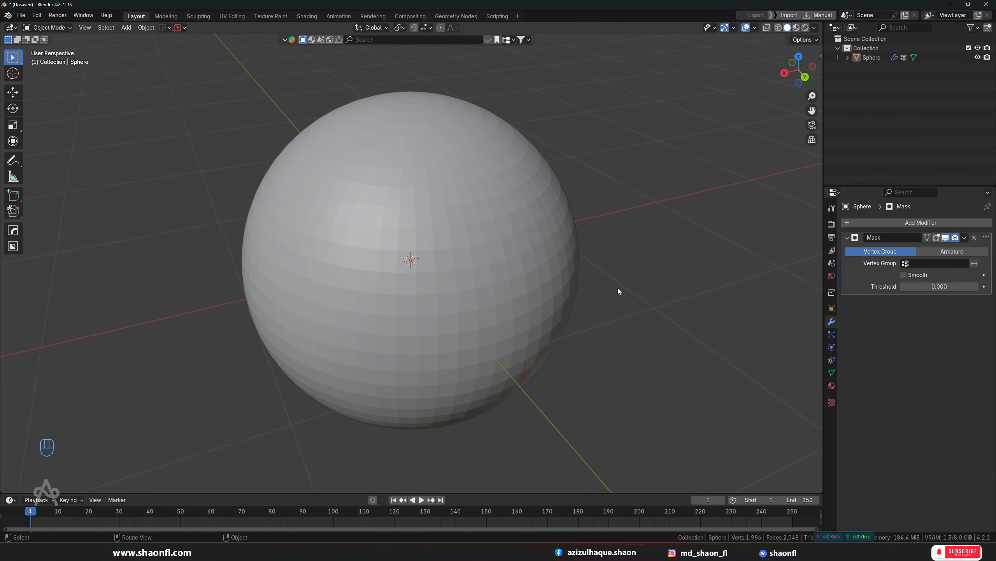
{"action": "left_click", "coordinate": [545, 255]}
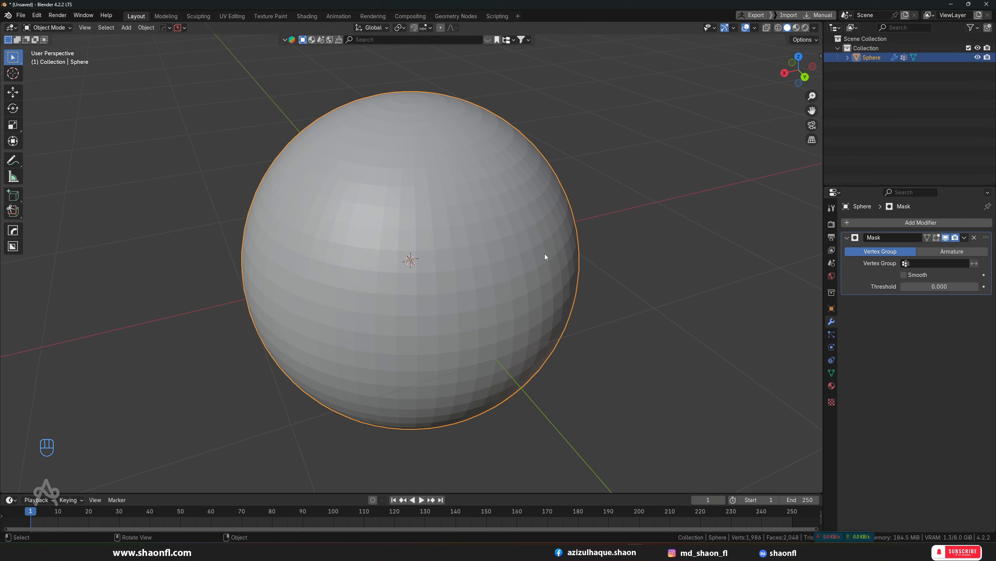
Step: Set the Mask modifier's vertex group to Jeikono and inspect the masked mesh from another angle
{"action": "left_click", "coordinate": [914, 263]}
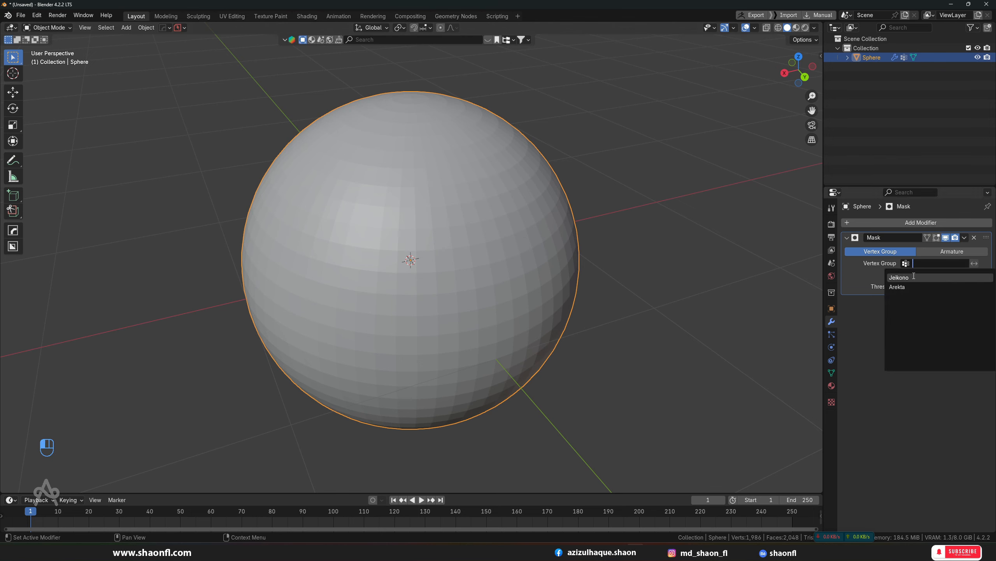
{"action": "left_click", "coordinate": [900, 277]}
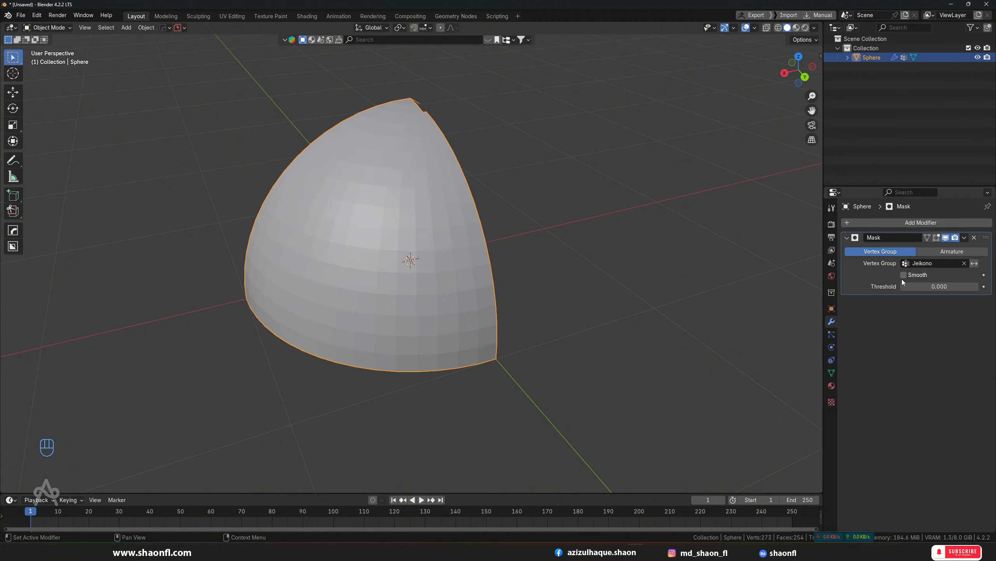
{"action": "left_click_drag", "start_coordinate": [421, 259], "coordinate": [527, 261], "text": "alt"}
{"action": "left_click_drag", "start_coordinate": [383, 286], "coordinate": [388, 270], "text": "alt"}
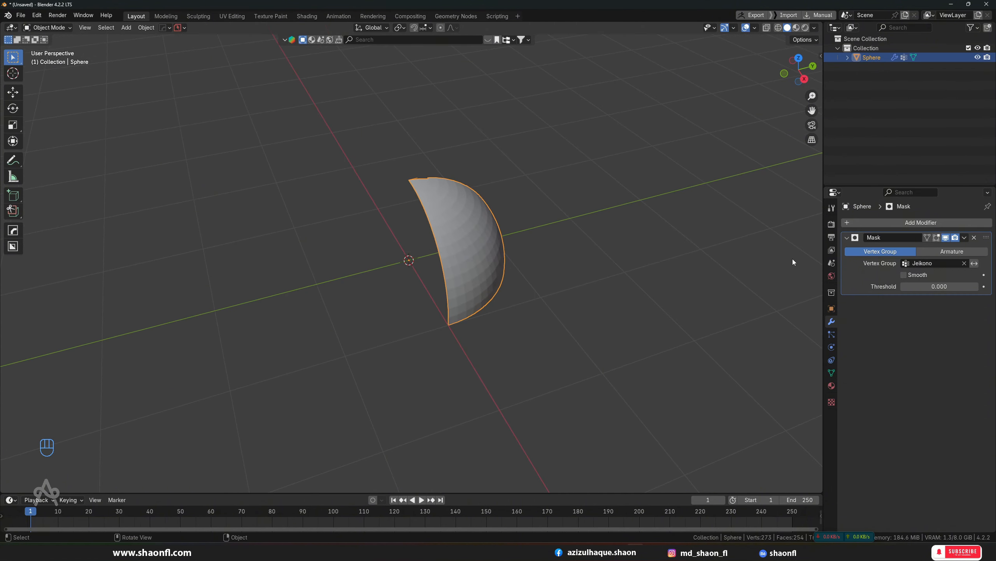
Step: Replace the Mask modifier's vertex group with Arekta and inspect the masked patch from several angles
{"action": "left_click", "coordinate": [963, 263]}
{"action": "left_click", "coordinate": [950, 264]}
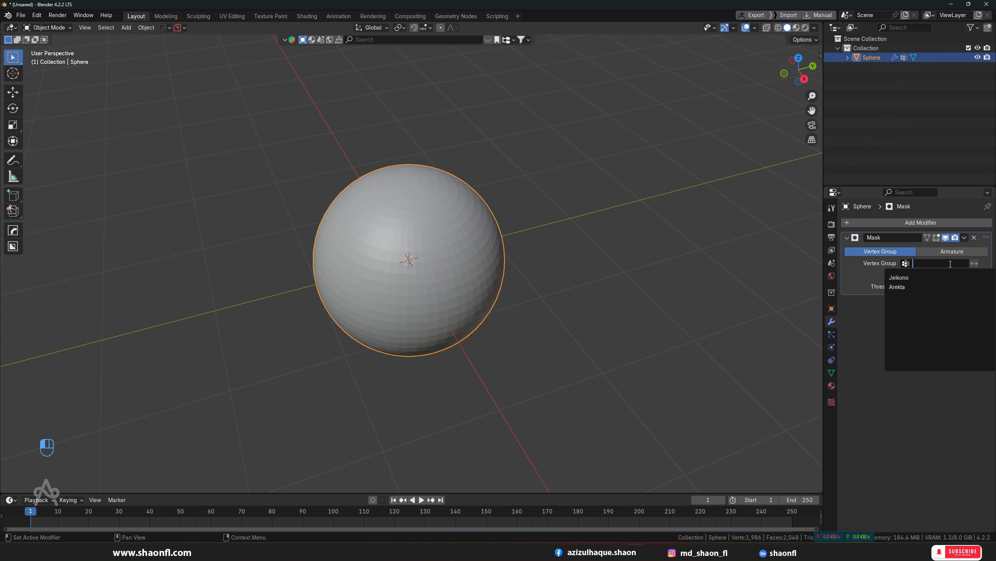
{"action": "left_click", "coordinate": [937, 287]}
{"action": "left_click_drag", "start_coordinate": [597, 275], "coordinate": [408, 288], "text": "alt"}
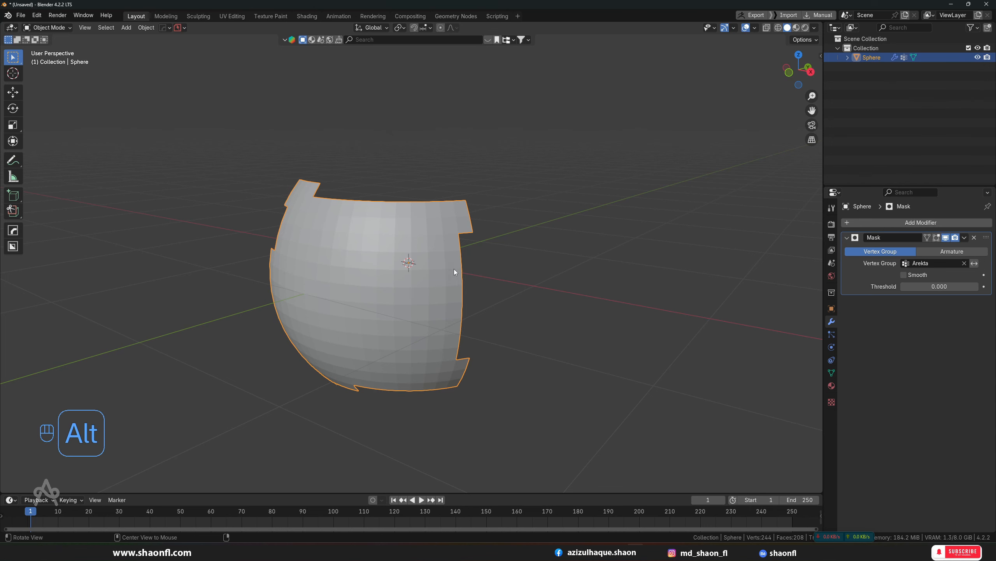
{"action": "left_click_drag", "start_coordinate": [454, 269], "coordinate": [442, 298], "text": "alt"}
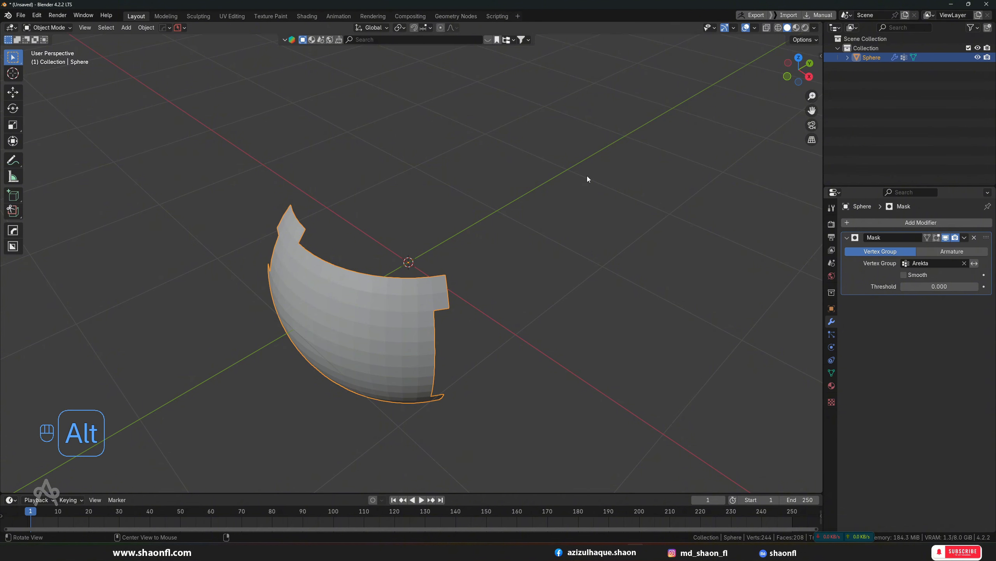
{"action": "mouse_move", "coordinate": [589, 178]}
{"action": "middle_mouse_down", "text": "alt"}
{"action": "mouse_move", "coordinate": [554, 180]}
{"action": "mouse_move", "coordinate": [592, 165]}
{"action": "middle_mouse_up", "text": "alt"}
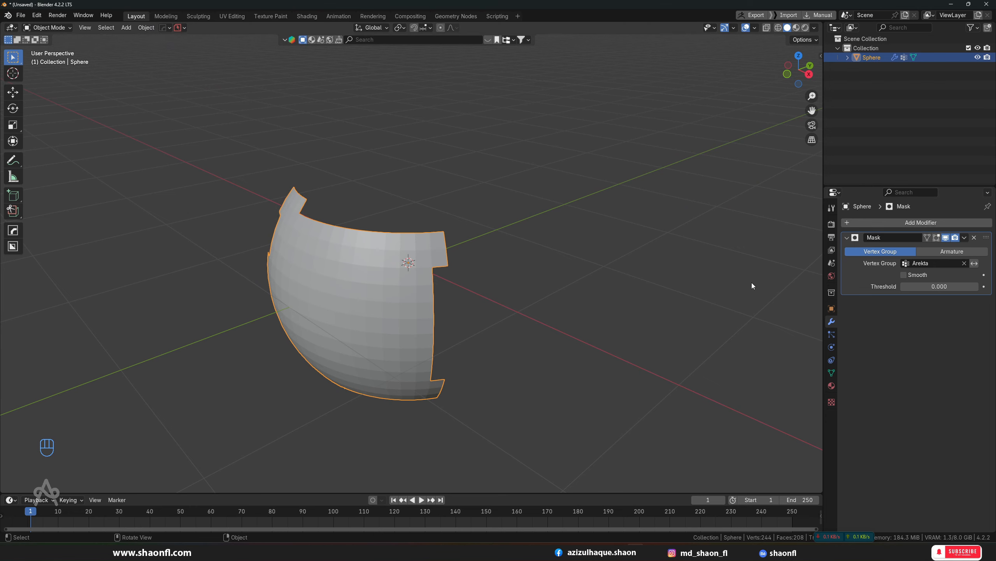
Step: Switch the Mask modifier to Armature mode, return it to Vertex Group mode and inspect the masked patch
{"action": "left_click", "coordinate": [947, 255]}
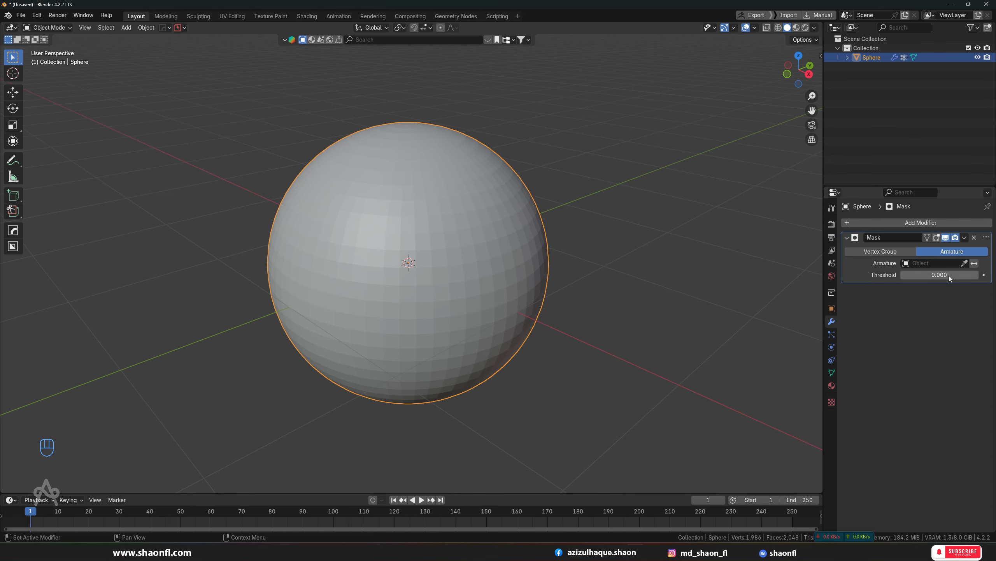
{"action": "left_click", "coordinate": [892, 254]}
{"action": "scroll", "coordinate": [548, 277], "scroll_direction": "down", "scroll_amount": 3}
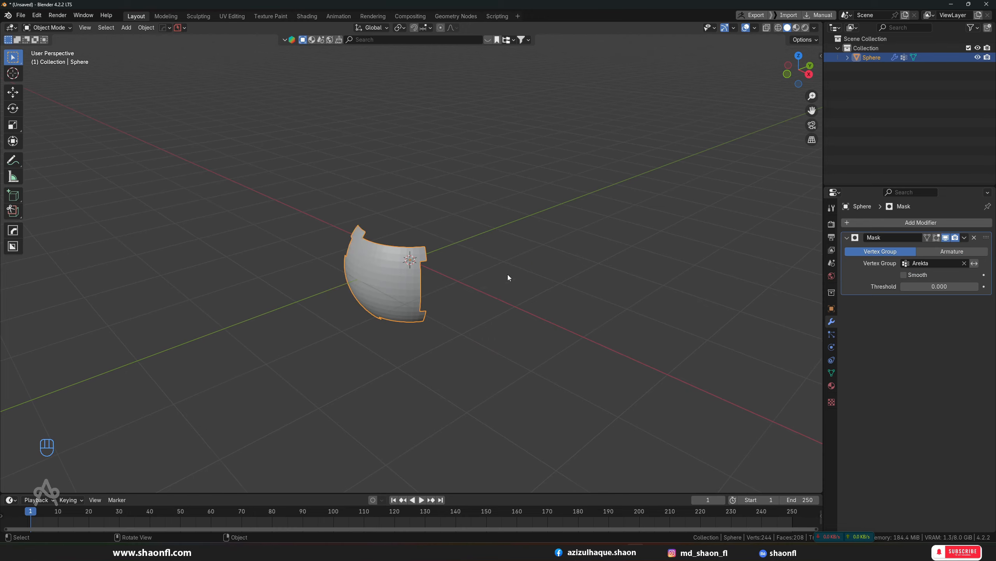
{"action": "middle_click_drag", "start_coordinate": [508, 274], "coordinate": [494, 295], "text": "alt"}
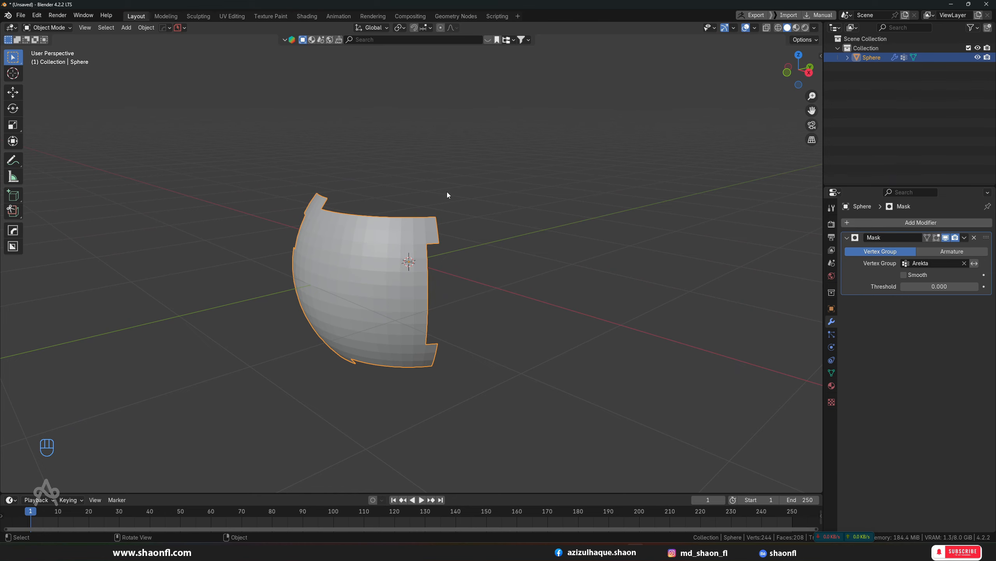